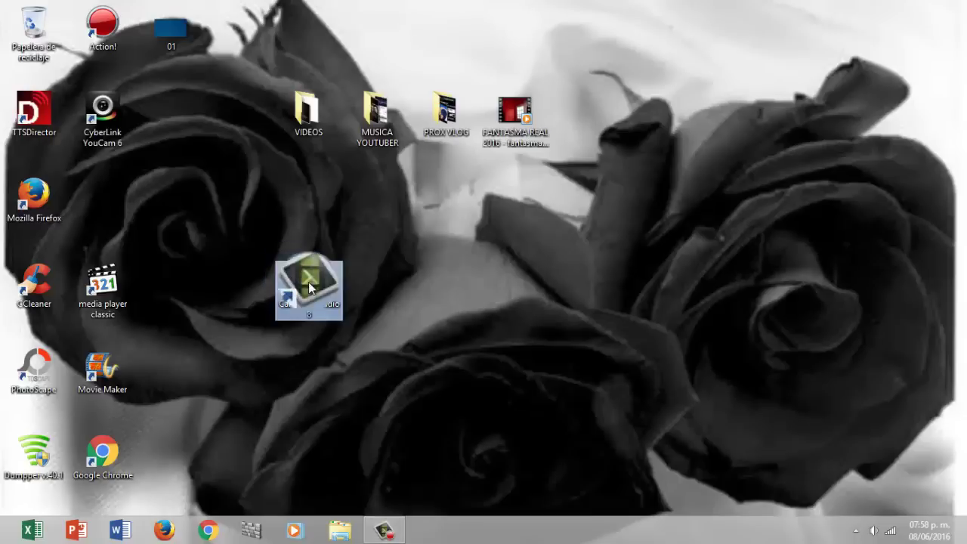
- Import the FANTASMA REAL 2016 video from the desktop into the Camtasia Studio Clip Bin
left_click(400, 270)
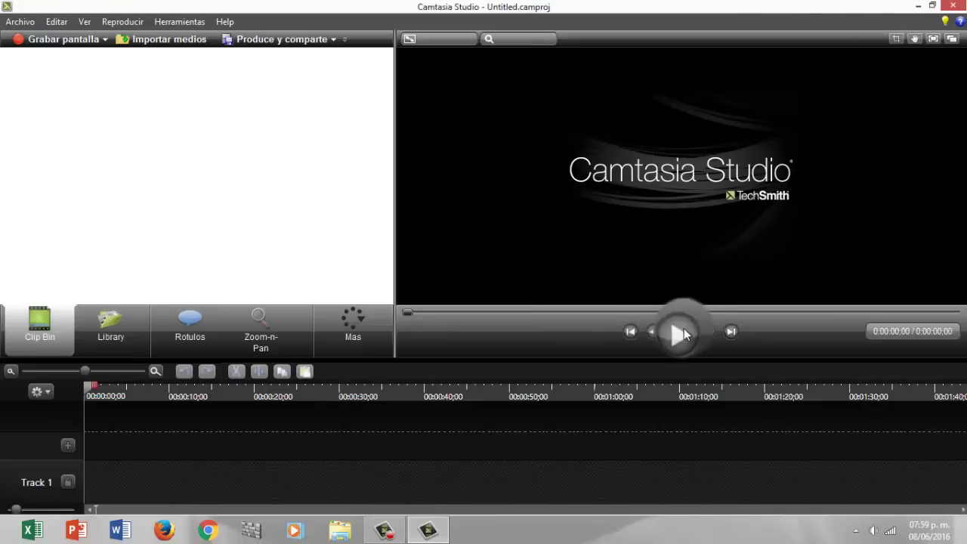
left_click(898, 9)
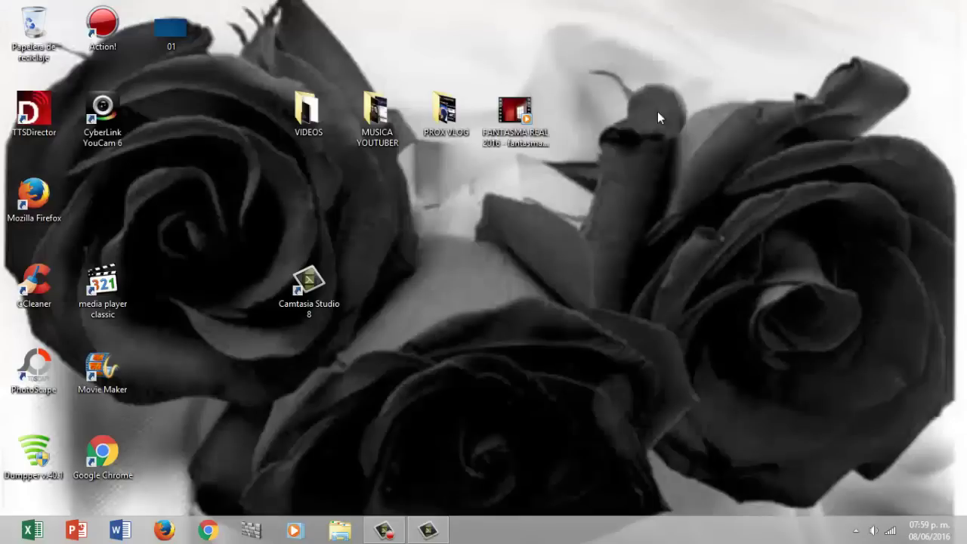
left_click(503, 126)
left_click_drag(503, 129, 427, 461)
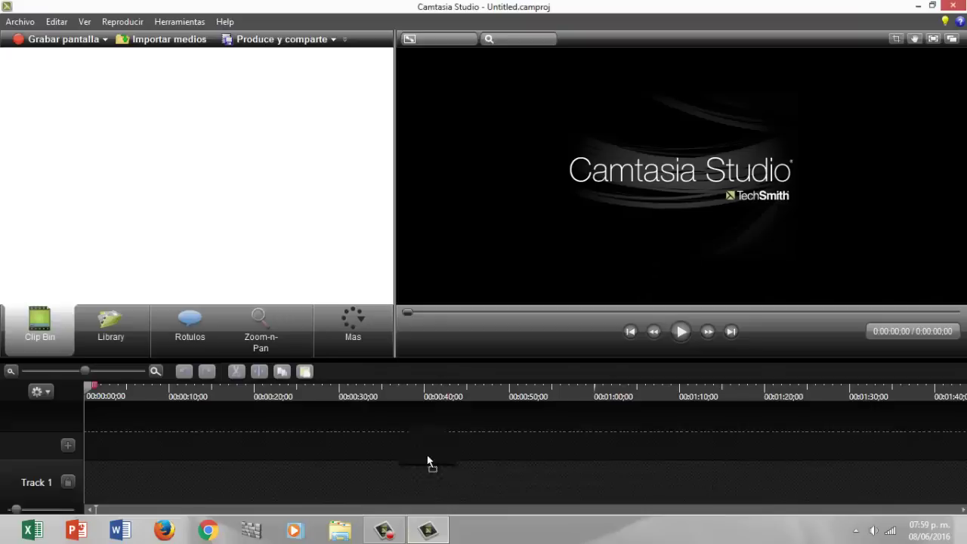
left_click_drag(285, 219, 284, 216)
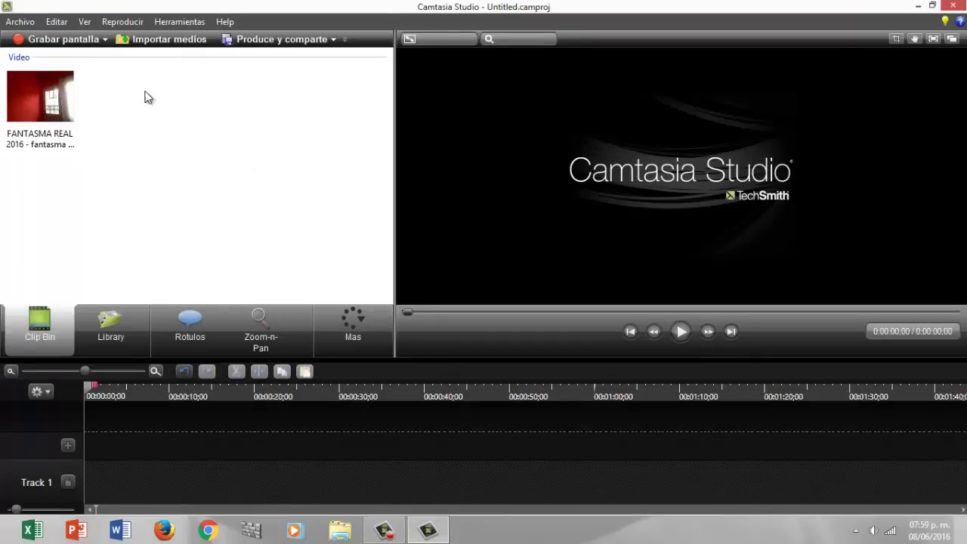
- Add the imported video to Track 1 at the start and accept 320 x 240 as the editing dimensions
right_click(80, 121)
left_click(87, 130)
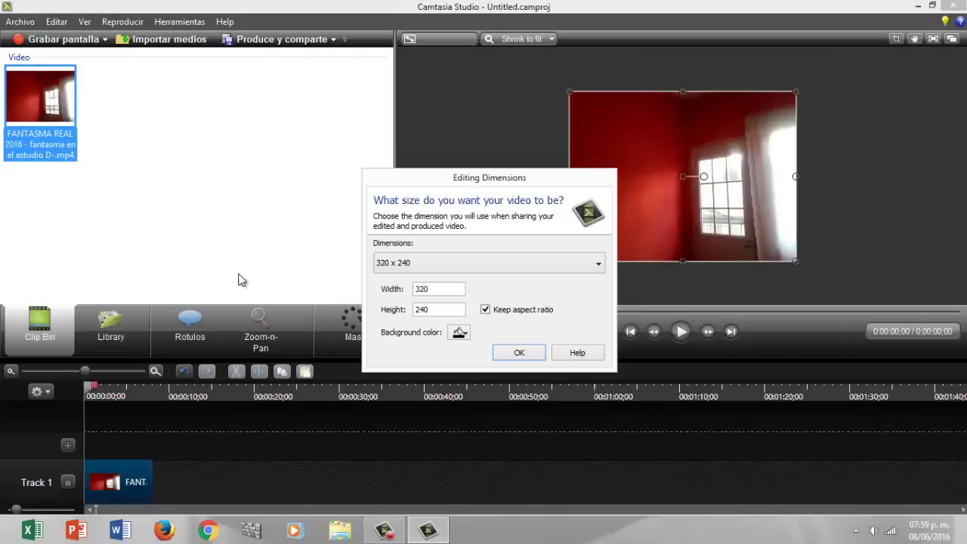
left_click(519, 353)
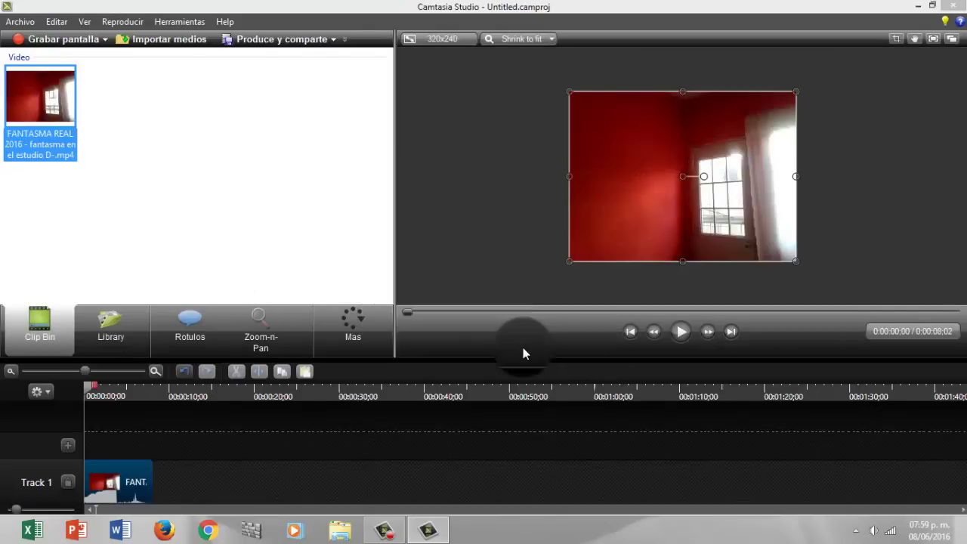
- Preview the ghost clip on the timeline, pause it, and return the playhead to the start
left_click(682, 332)
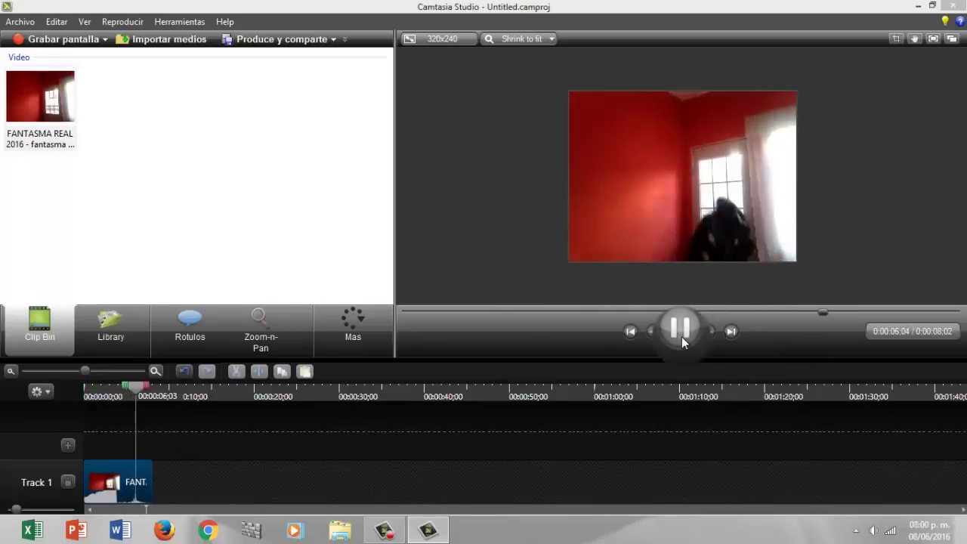
left_click(681, 336)
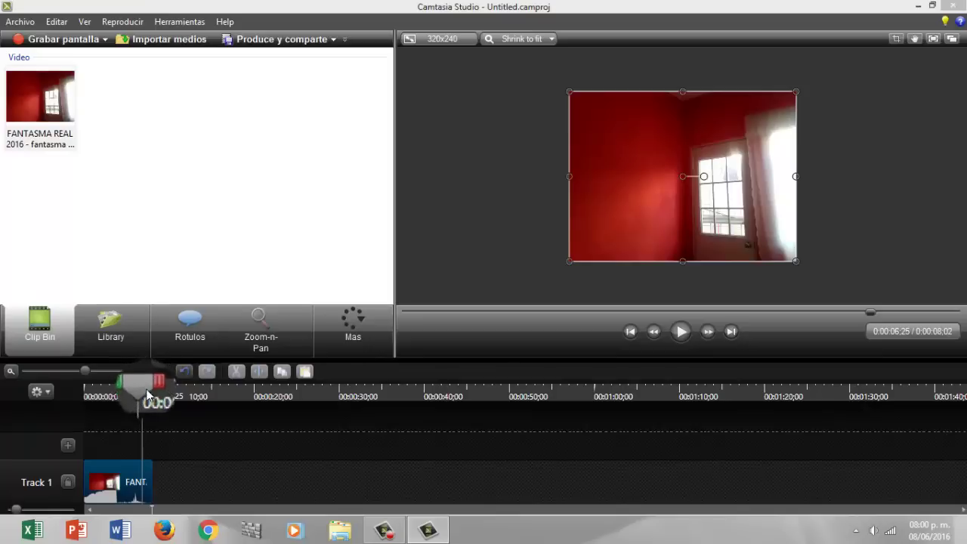
left_click(384, 529)
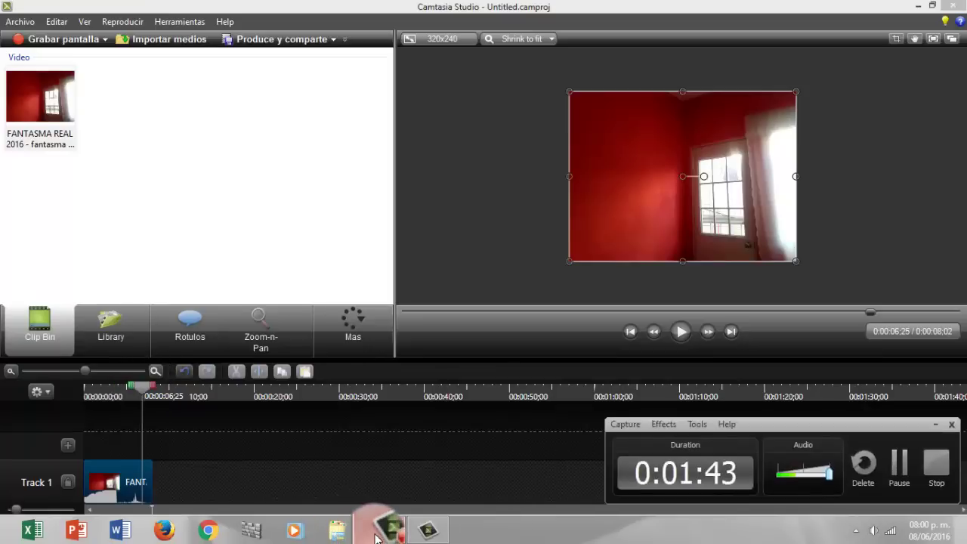
left_click(382, 530)
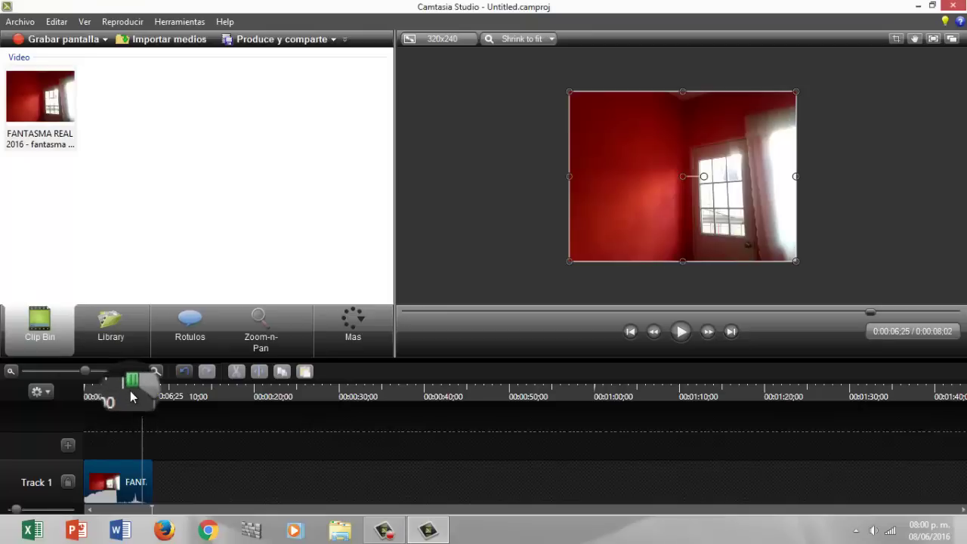
left_click_drag(147, 386, 81, 383)
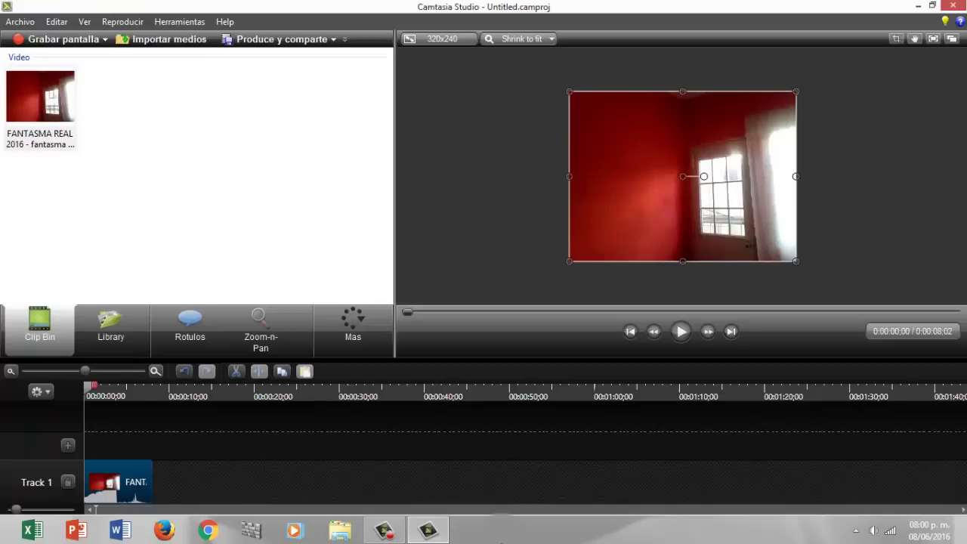
- Switch to File Explorer, examine the properties of the DEAD STUDIO (C:) drive for used and free space, and close the windows
left_click(349, 526)
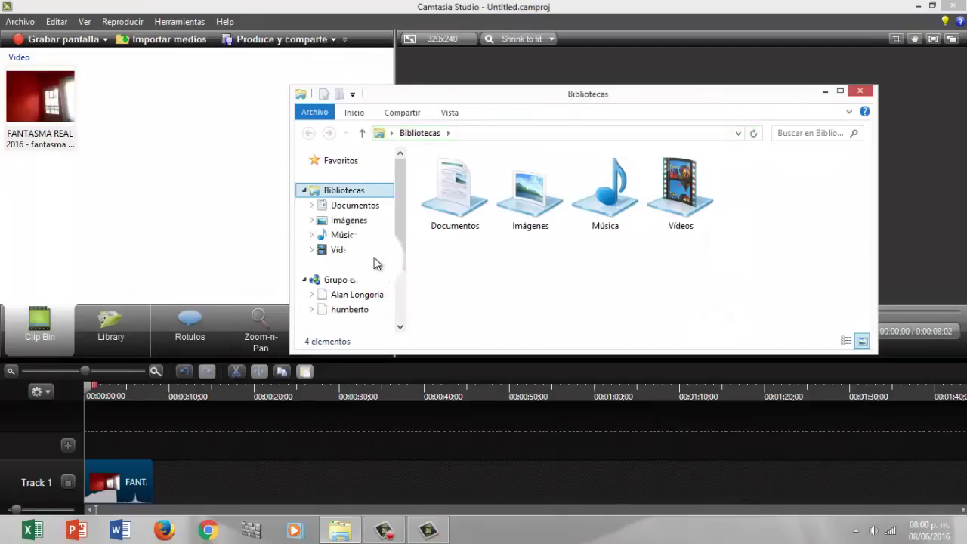
scroll(381, 280, "down", 1)
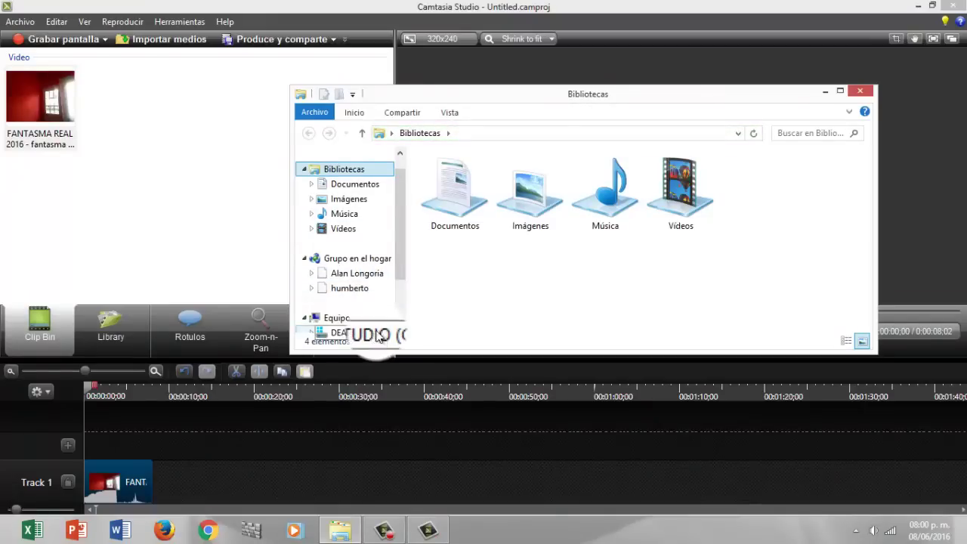
left_click(377, 335)
right_click(377, 332)
left_click(378, 314)
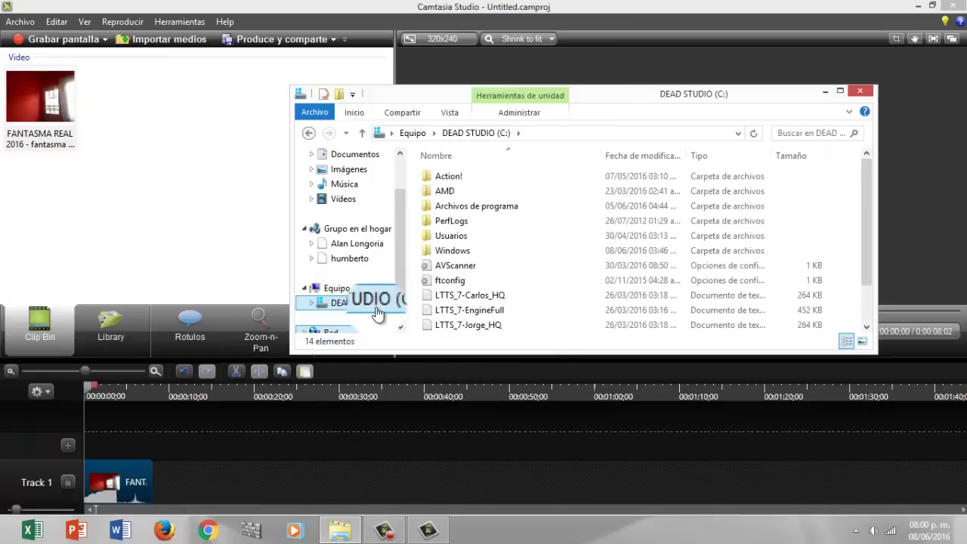
right_click(380, 309)
left_click(365, 325)
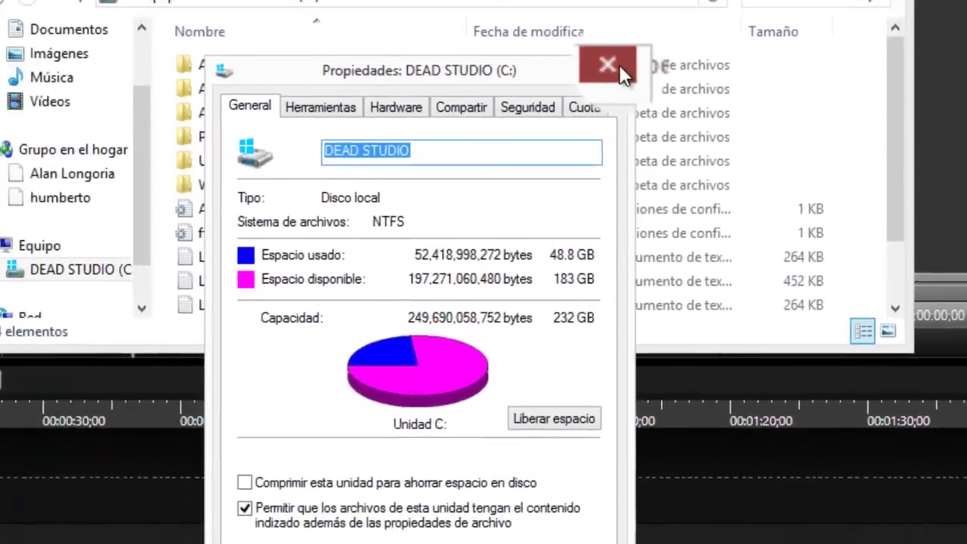
left_click(619, 66)
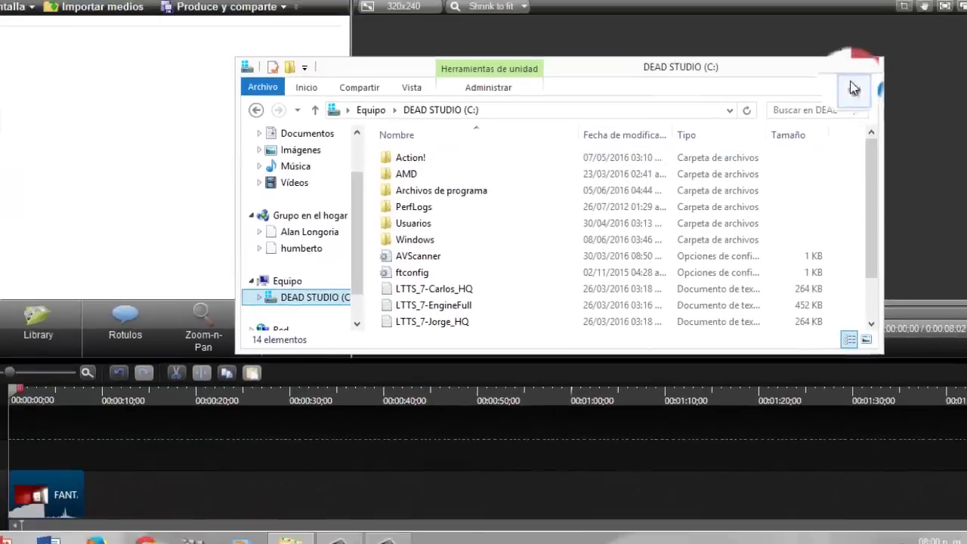
left_click(858, 93)
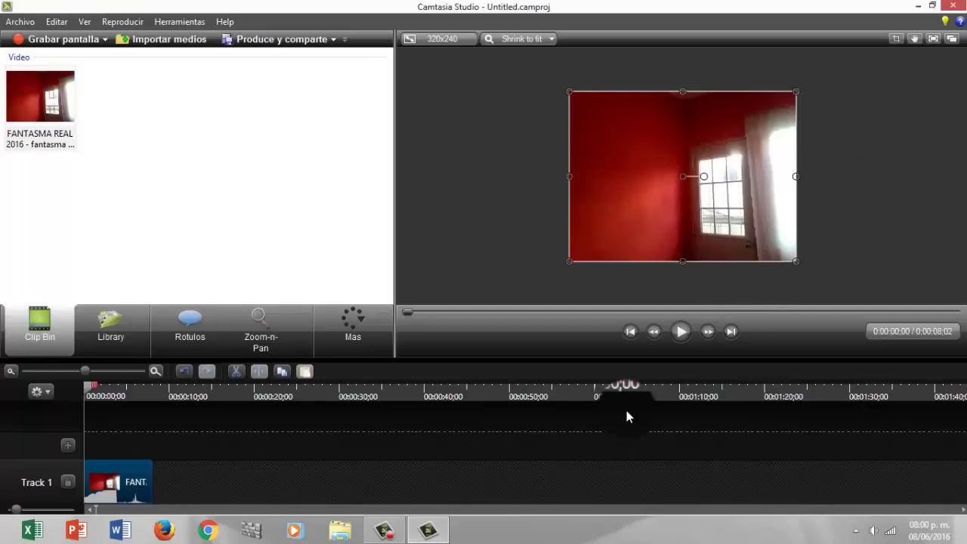
- View the computer's RAM and processor details on the System page of the Windows Control Panel
mouse_move(965, 1)
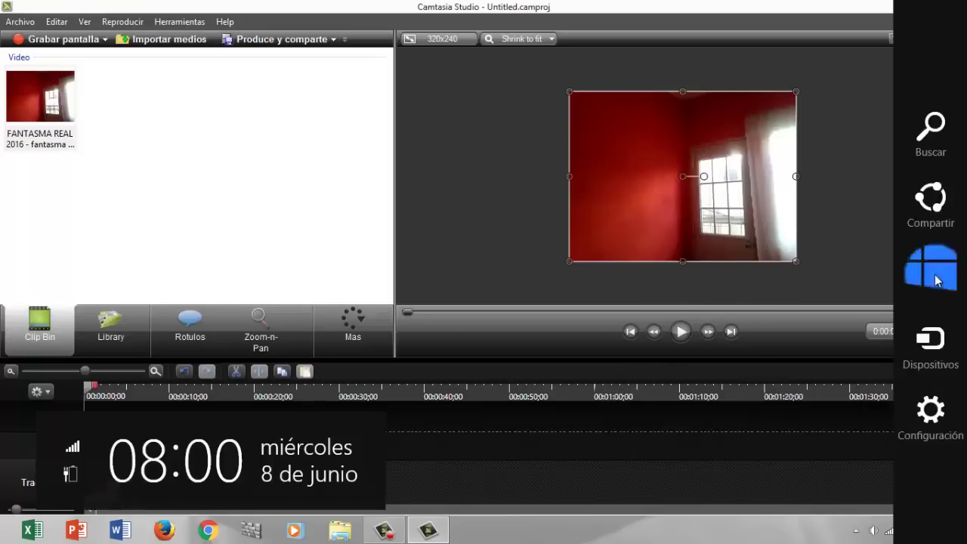
left_click(925, 410)
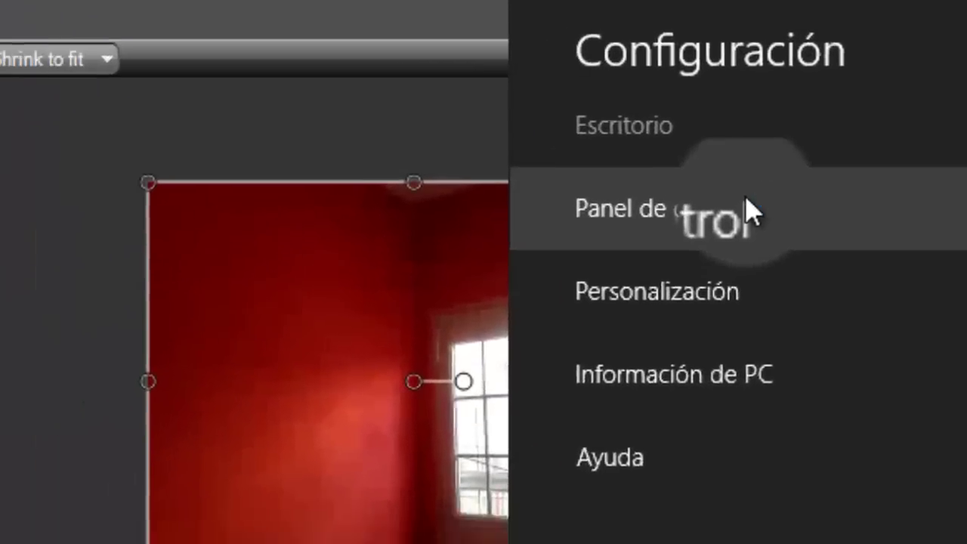
left_click(792, 127)
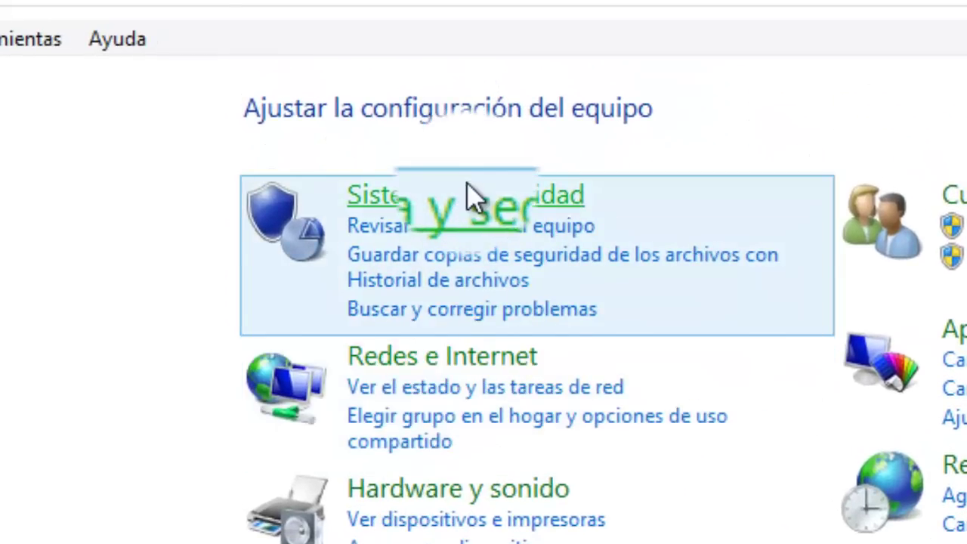
left_click(468, 197)
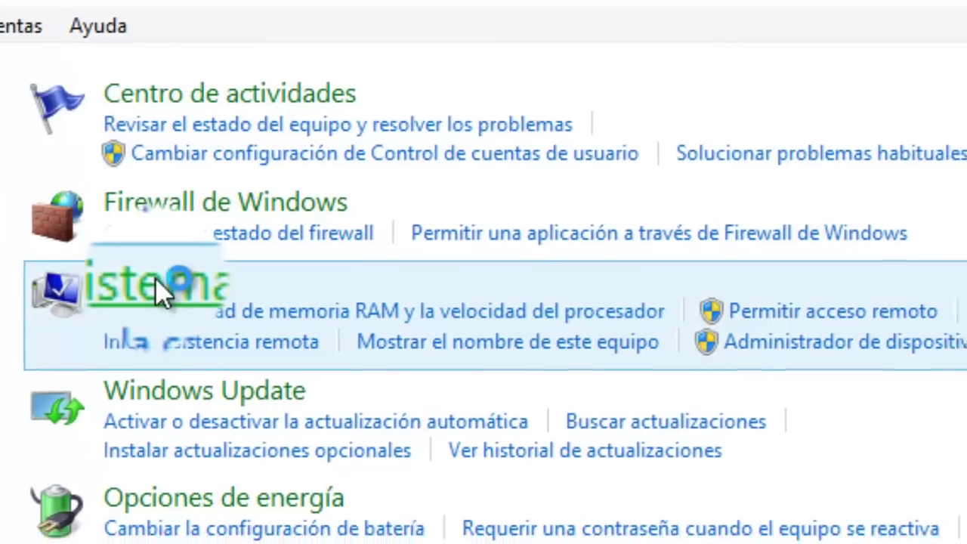
left_click(175, 302)
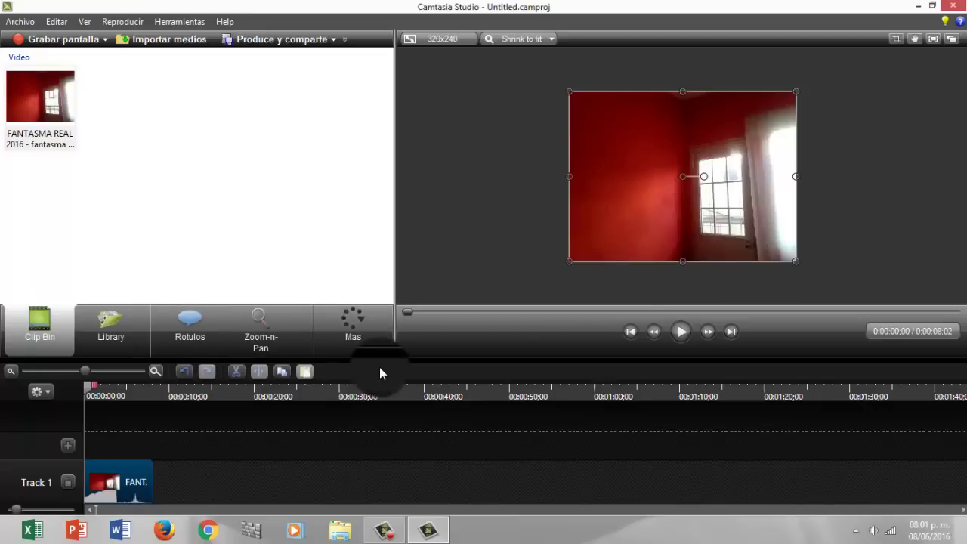
- Play the Track 1 clip again to check how smoothly it previews, and move the playhead back to 0:00:00;00
left_click(680, 330)
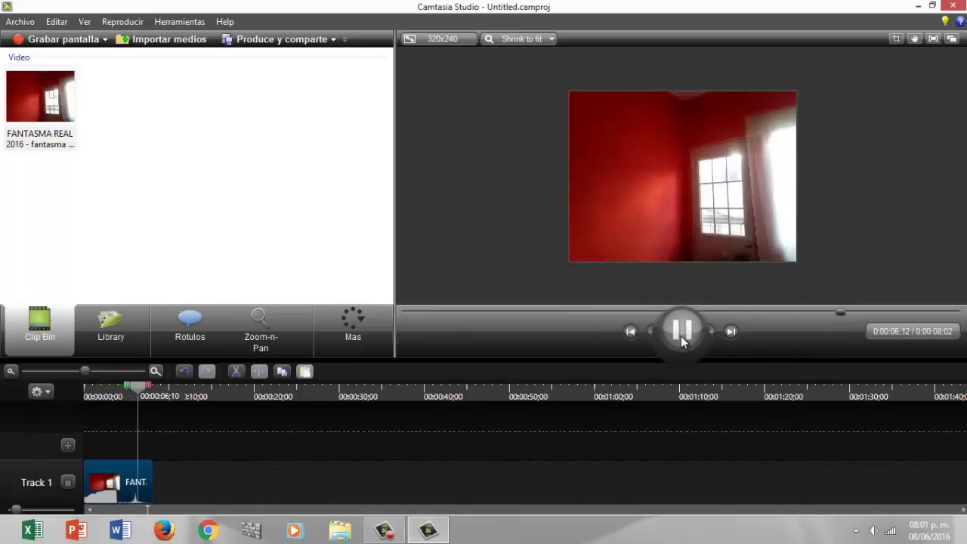
left_click(681, 336)
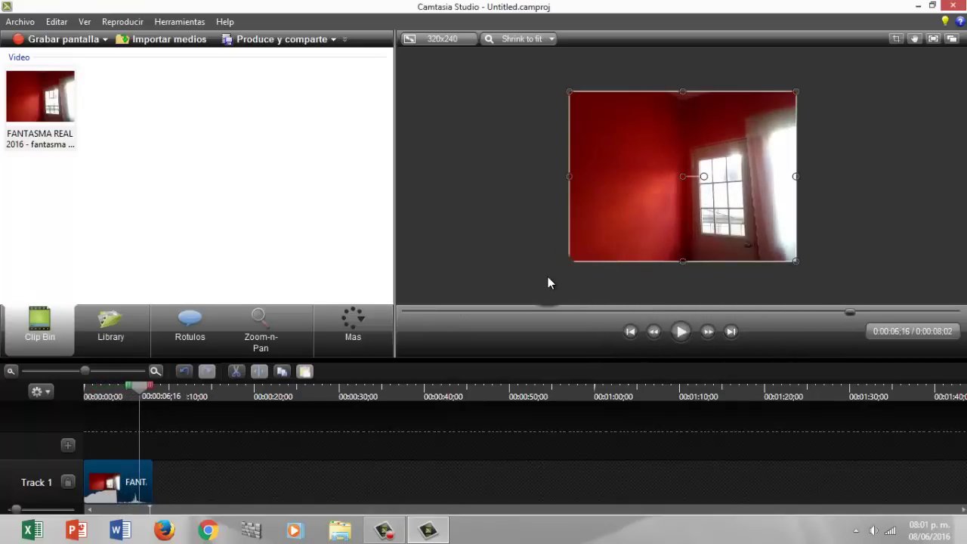
left_click(499, 289)
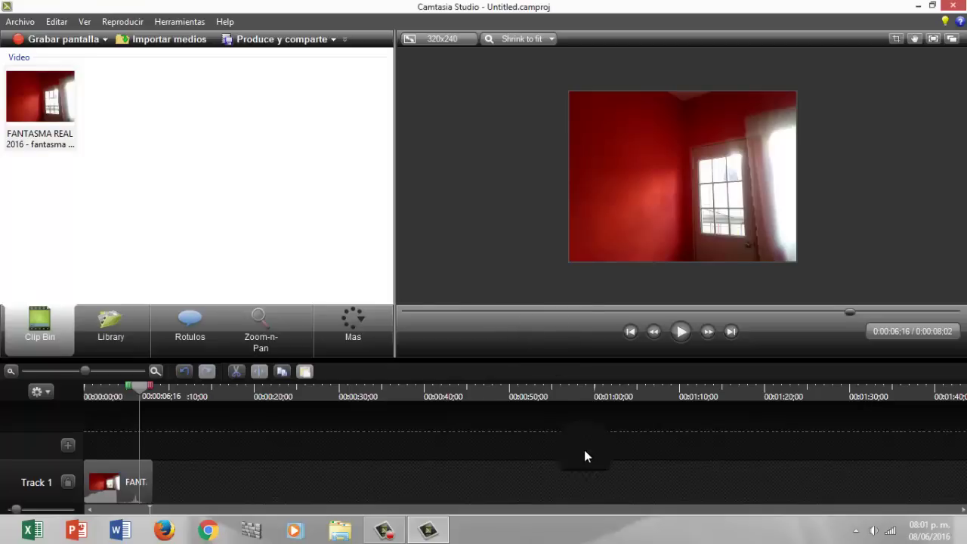
right_click(491, 537)
left_click(492, 537)
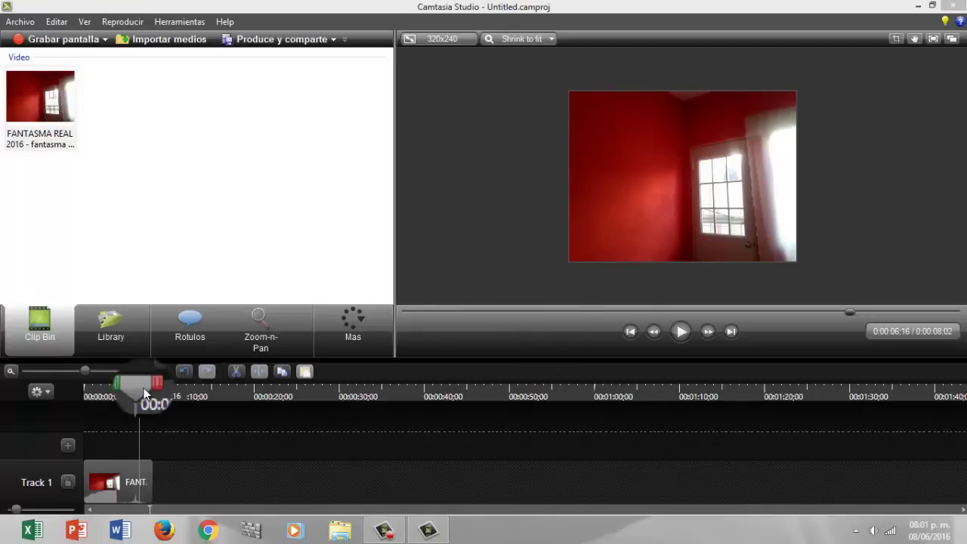
left_click_drag(139, 387, 84, 394)
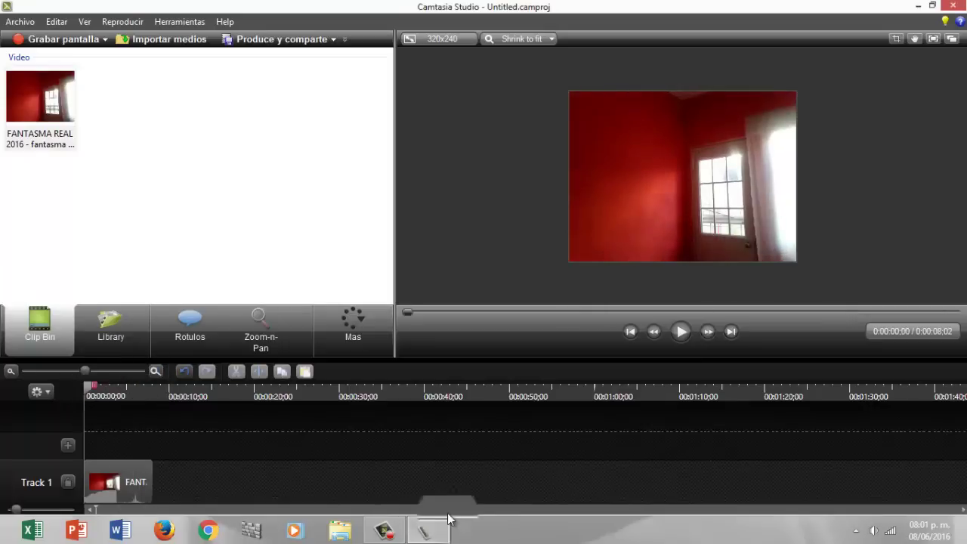
- Open Windows Task Manager and look through its detailed list of running processes
right_click(498, 532)
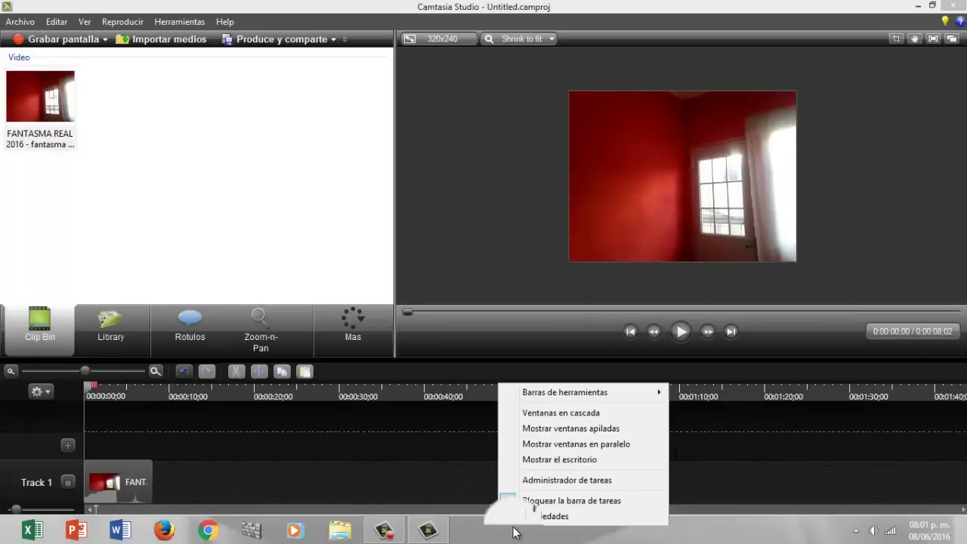
left_click(564, 480)
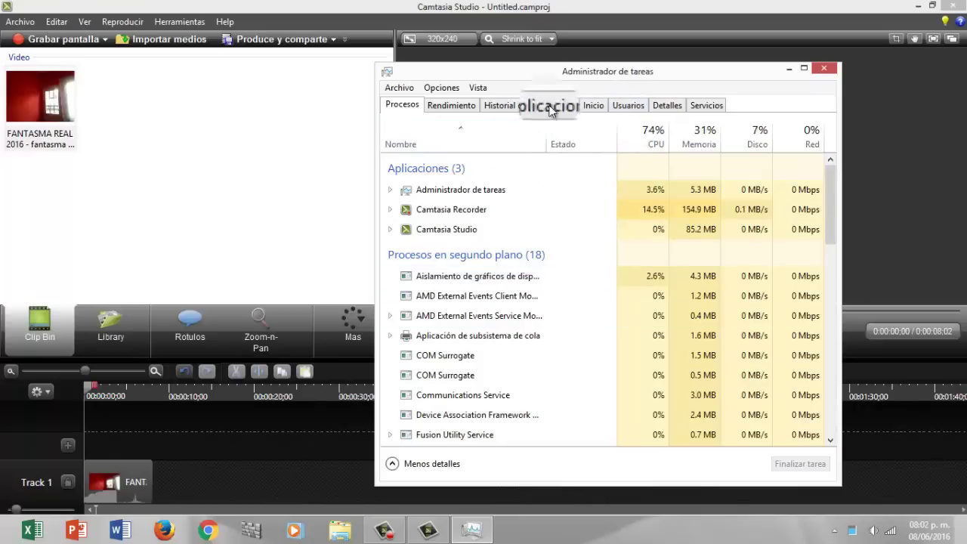
left_click(667, 105)
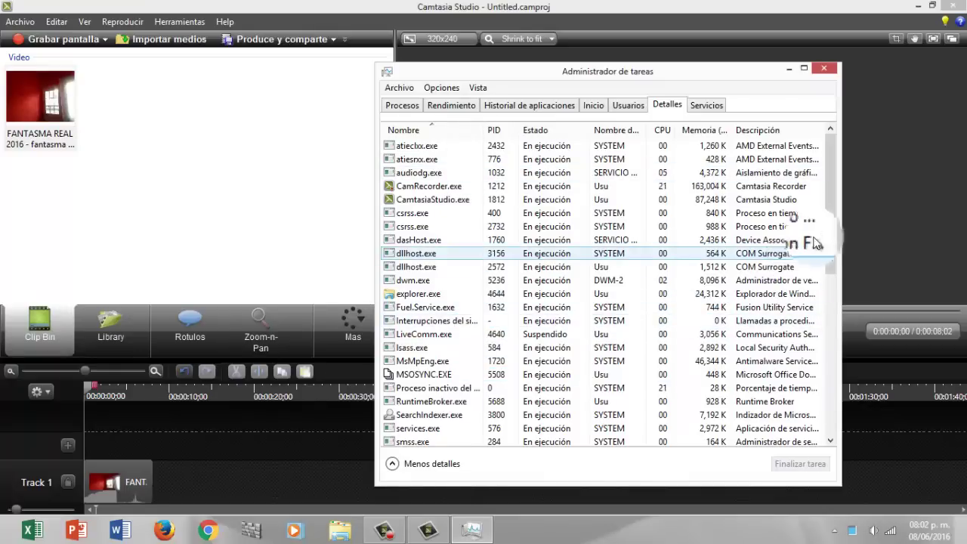
scroll(831, 282, "down", 4)
left_click_drag(827, 213, 828, 163)
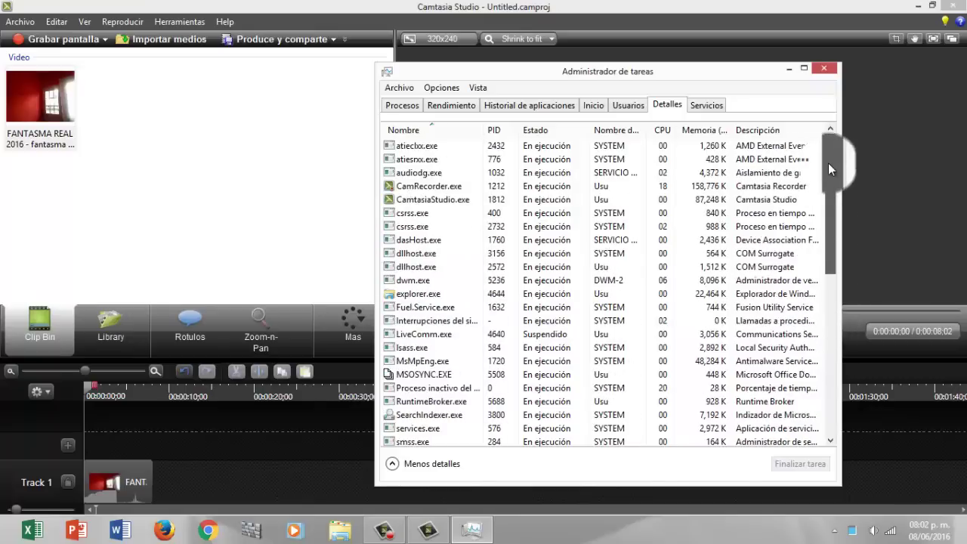
- Set the priority of the CamtasiaStudio.exe process to Alta (high) and close Task Manager
left_click(714, 200)
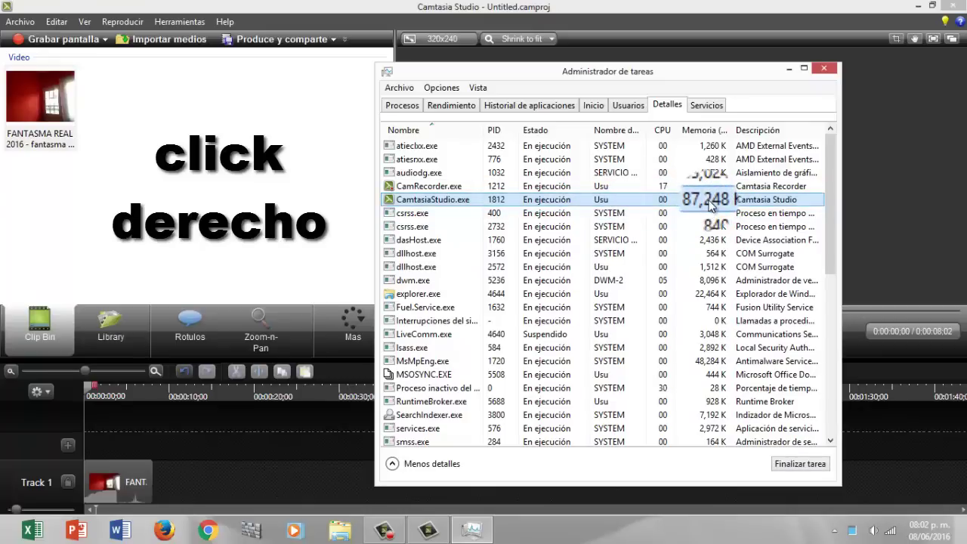
right_click(709, 203)
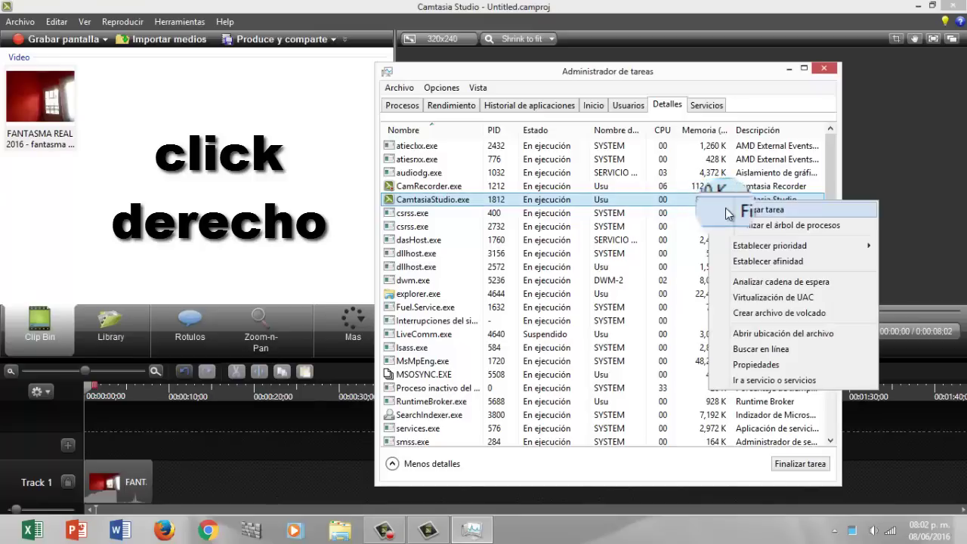
mouse_move(742, 250)
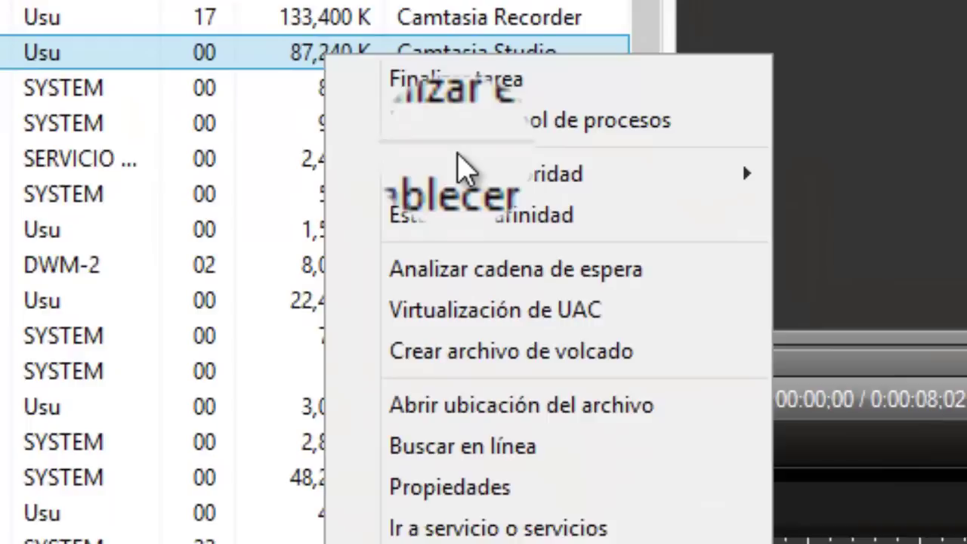
mouse_move(468, 179)
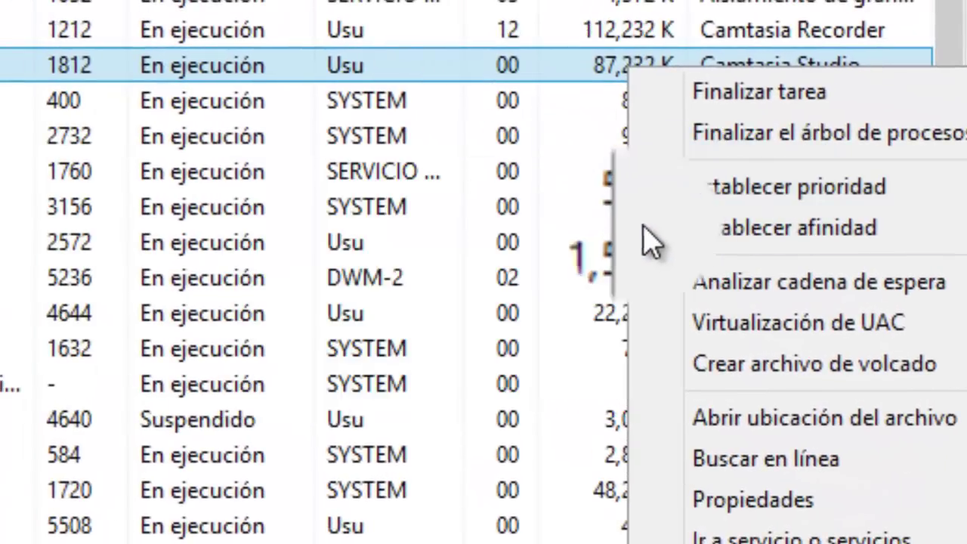
mouse_move(687, 189)
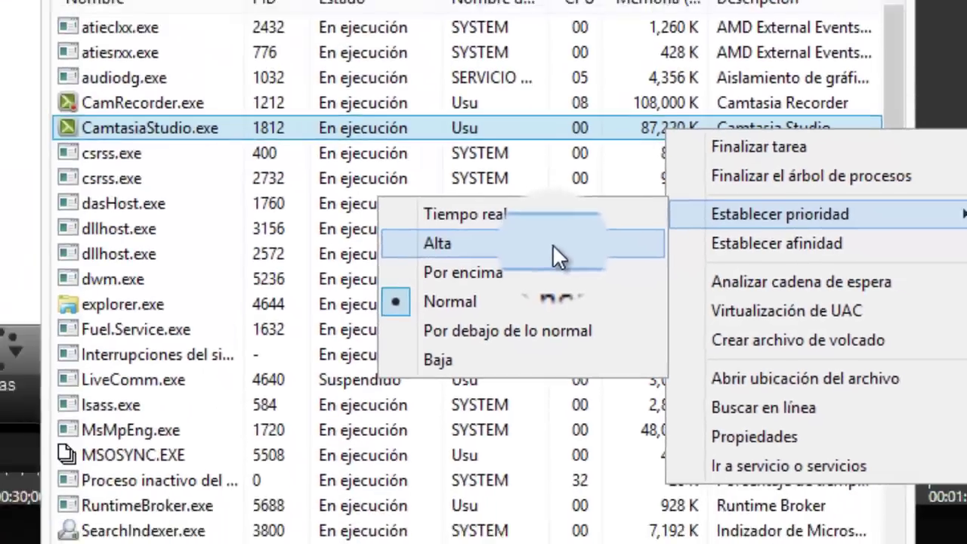
left_click(478, 244)
left_click(492, 287)
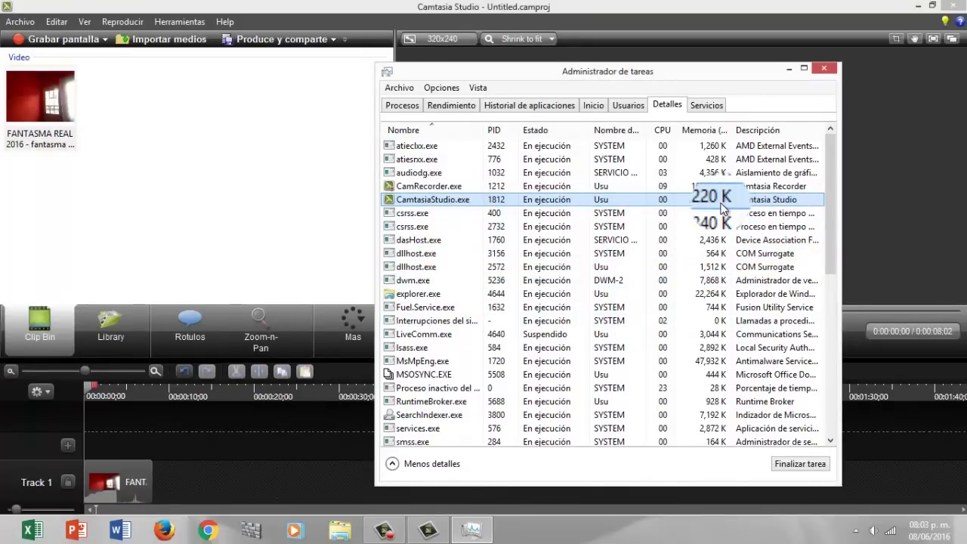
left_click(824, 67)
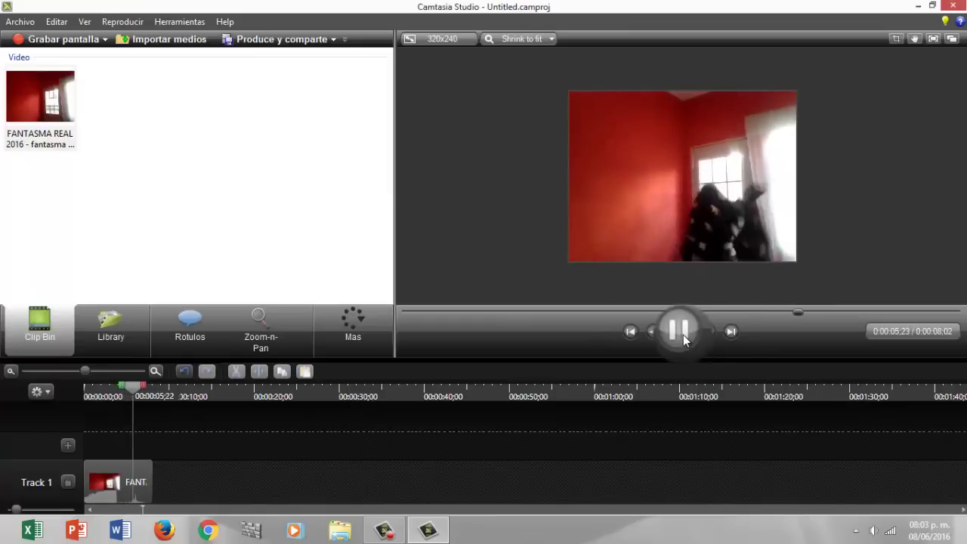
- Play the Track 1 clip to check its preview smoothness, pause it, and return the playhead to 0:00:00;00
left_click(679, 336)
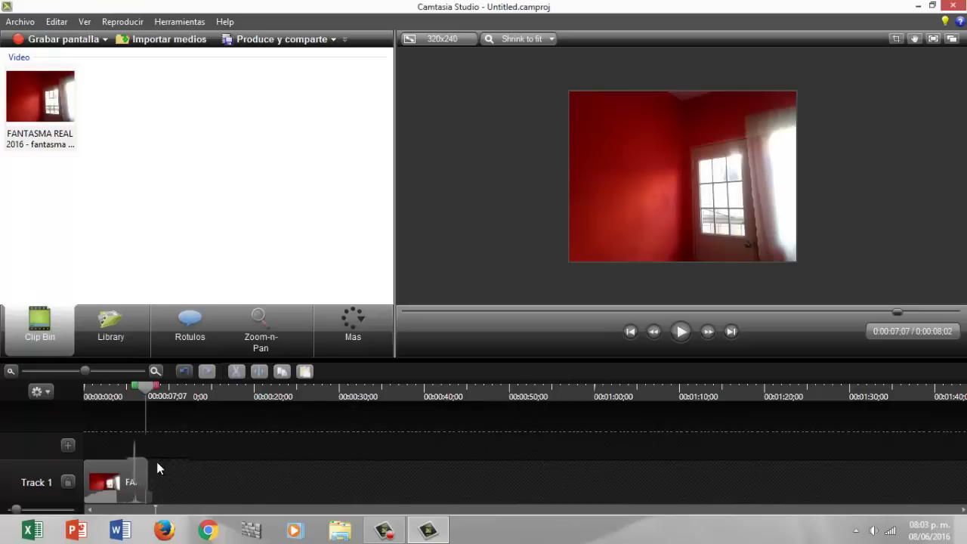
left_click(126, 478)
left_click(227, 495)
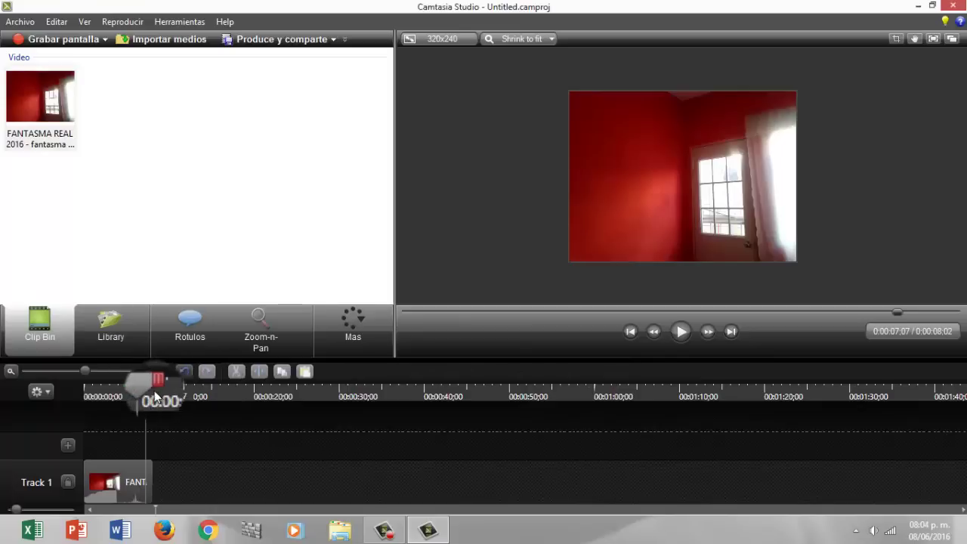
left_click_drag(145, 386, 47, 419)
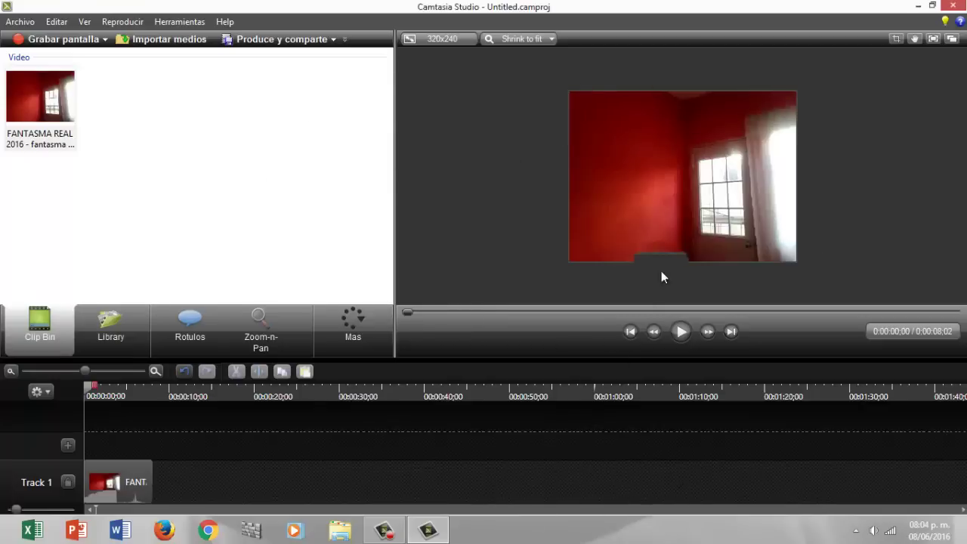
- Minimize the editor and move the Camtasia Studio 8 desktop shortcut between CyberLink YouCam 6 and media player classic
left_click(917, 8)
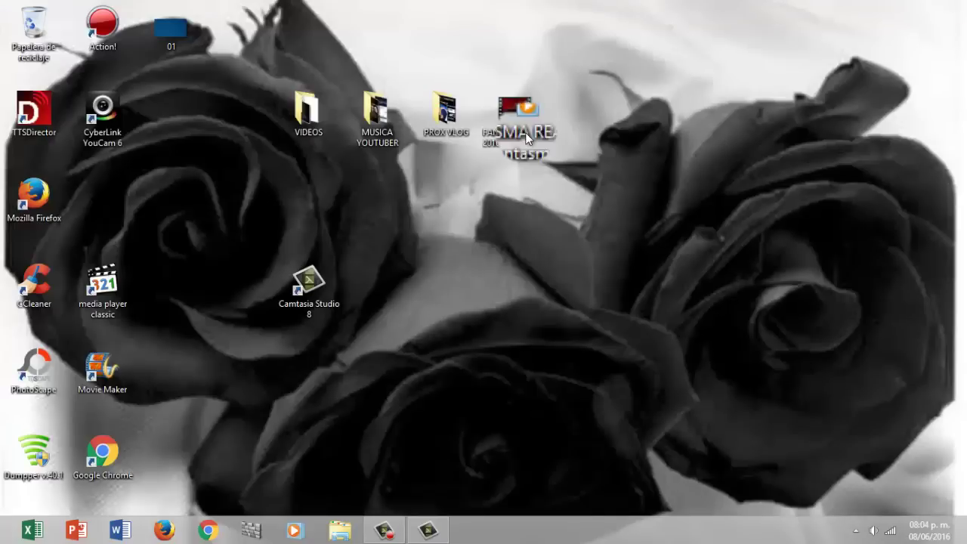
left_click_drag(313, 311, 191, 211)
left_click_drag(103, 257, 103, 226)
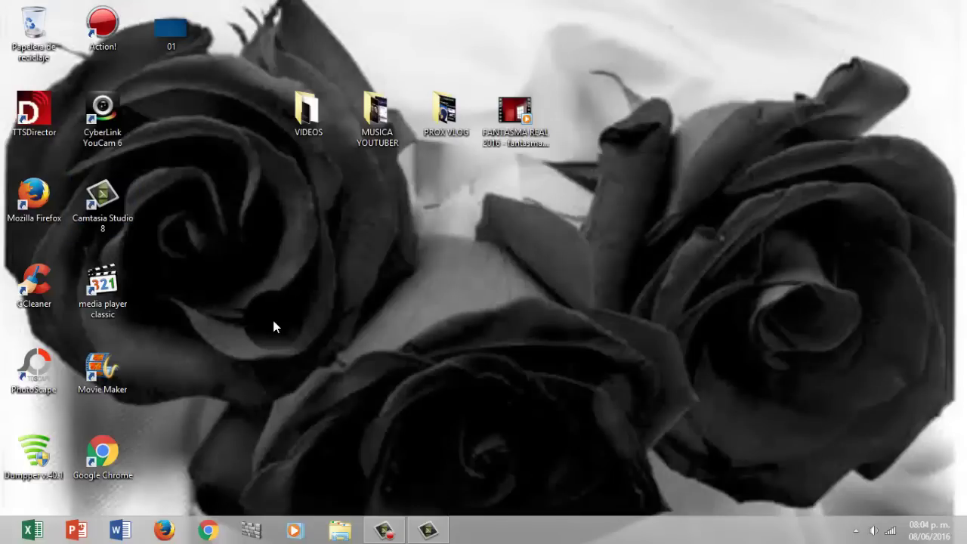